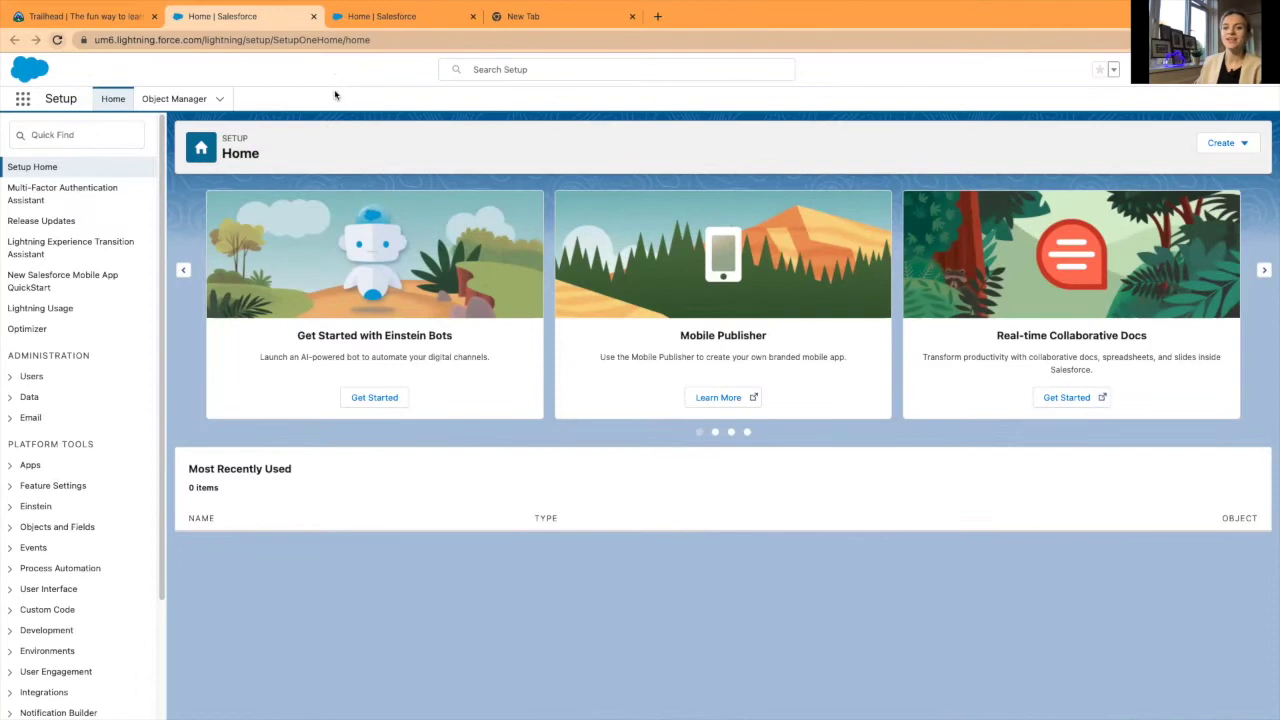
- Search Google for "salesforce favicon coloured" and open the Salesforce Colored Favicons page in the Chrome Web Store
left_click(365, 18)
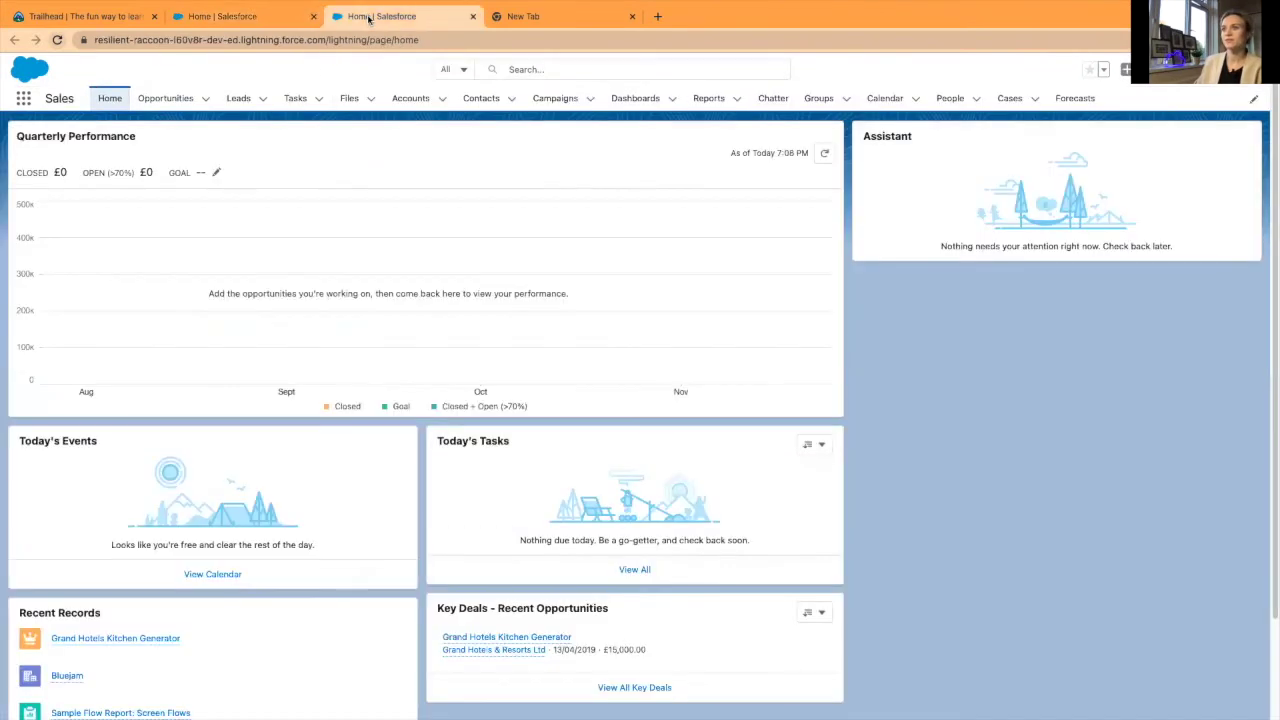
left_click(248, 18)
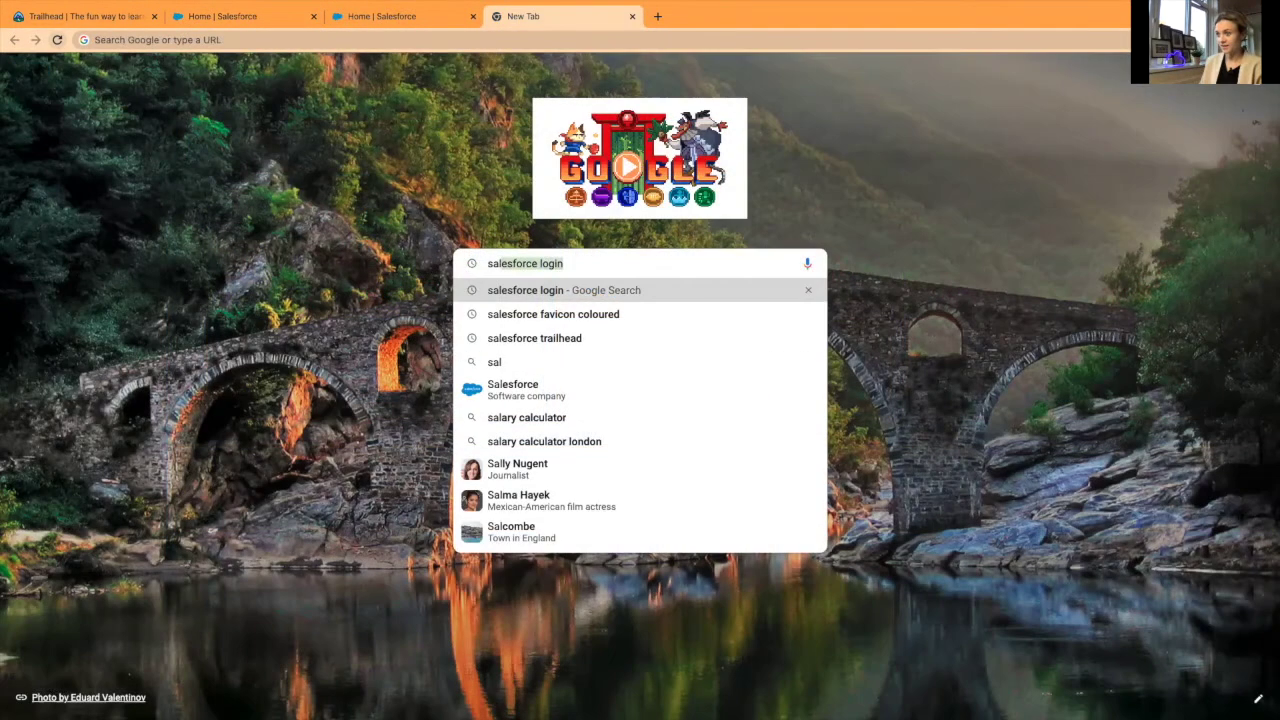
left_click(573, 320)
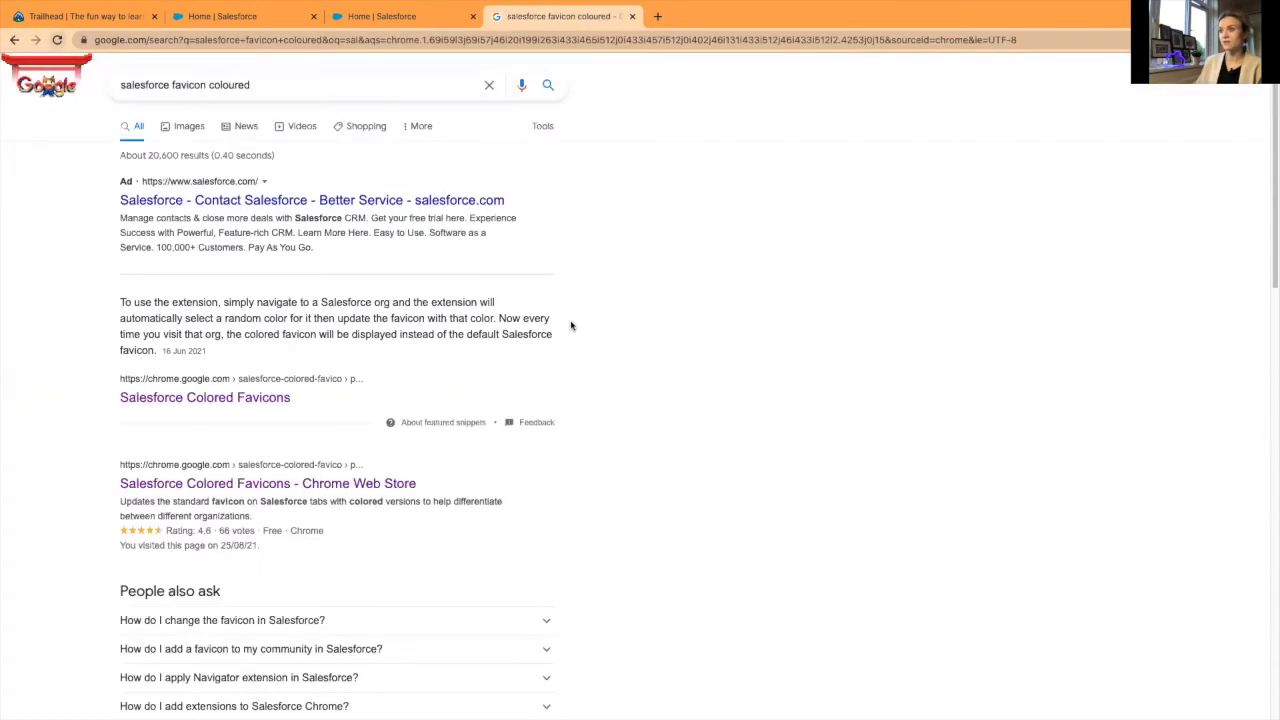
left_click(143, 401)
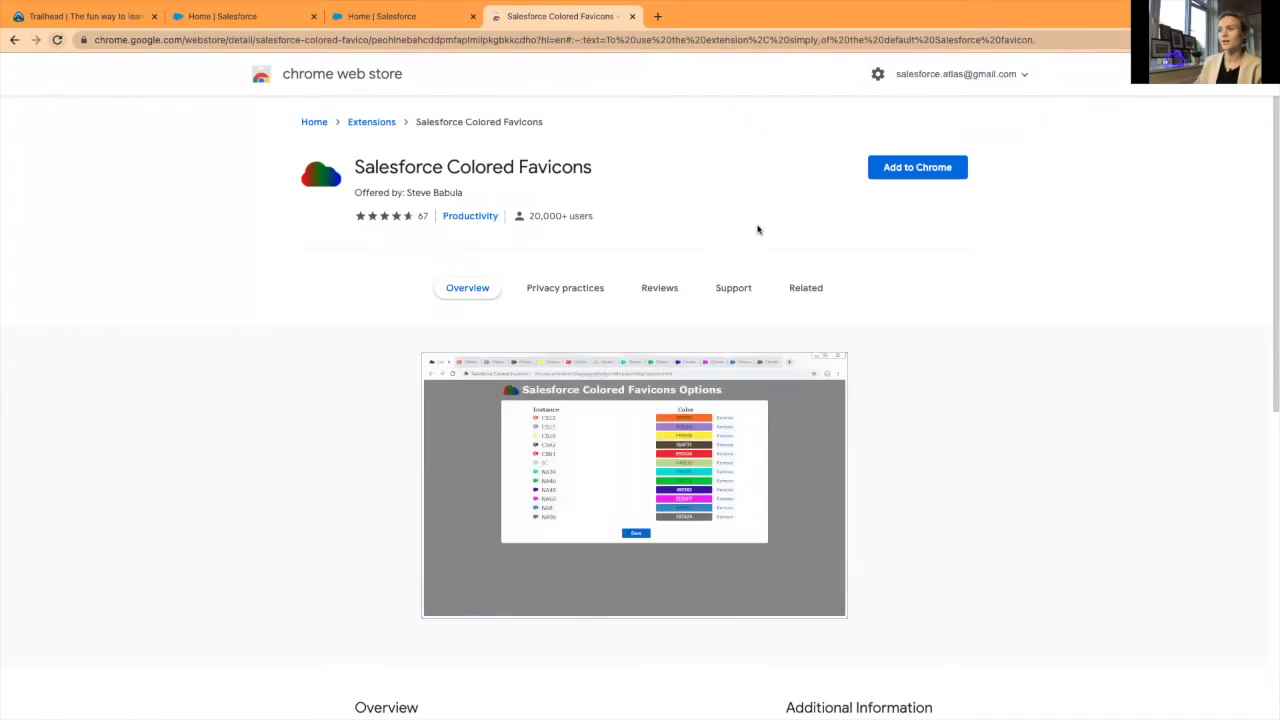
- Add the Salesforce Colored Favicons extension to Chrome and view its related extensions
left_click(908, 172)
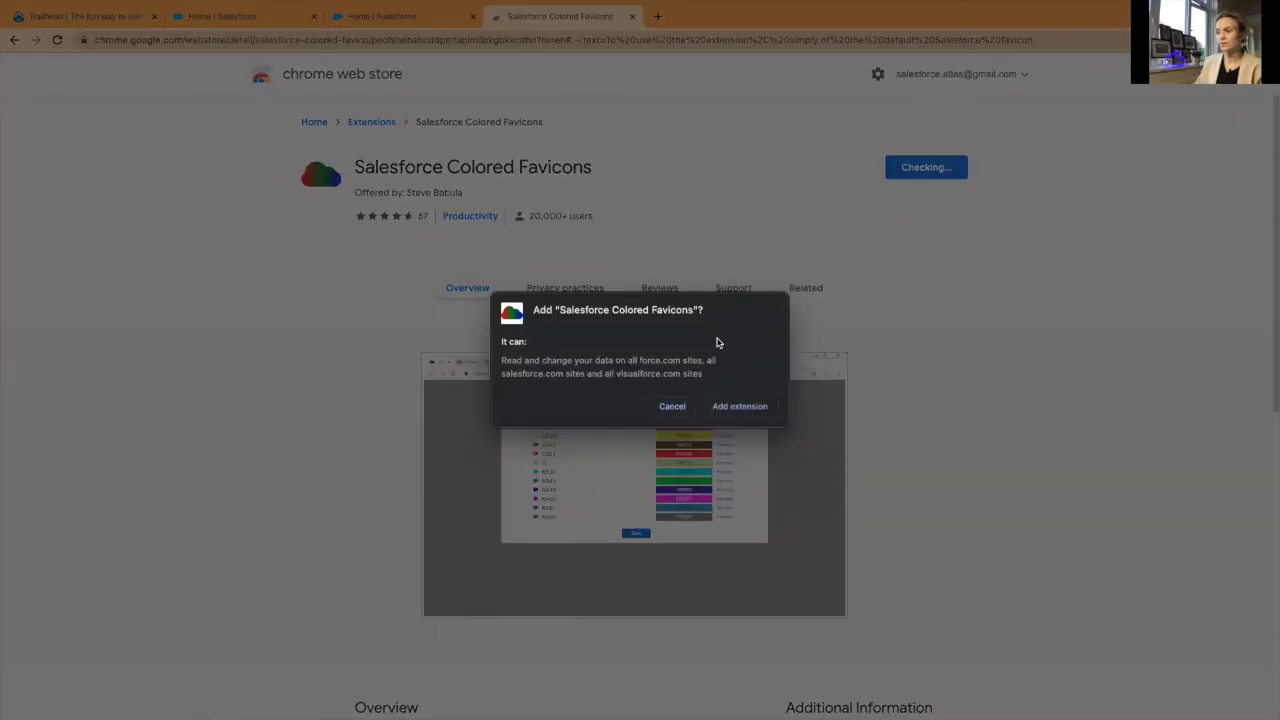
left_click(737, 405)
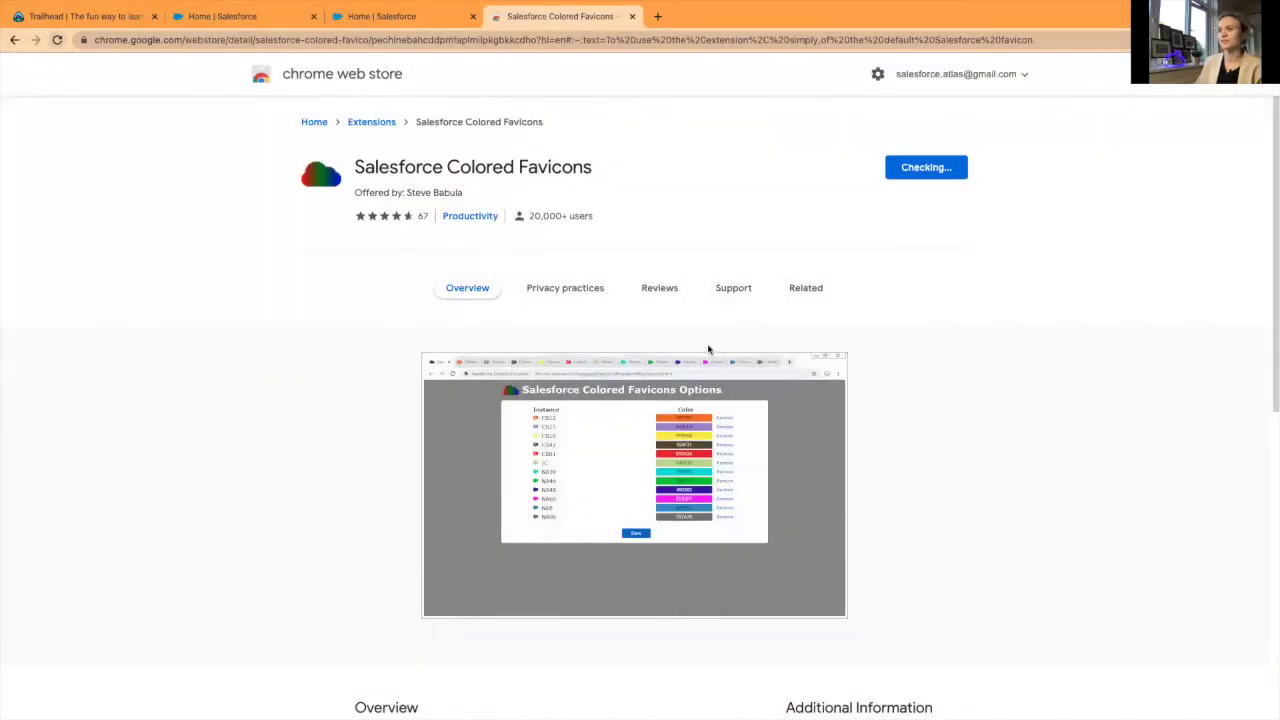
left_click(800, 287)
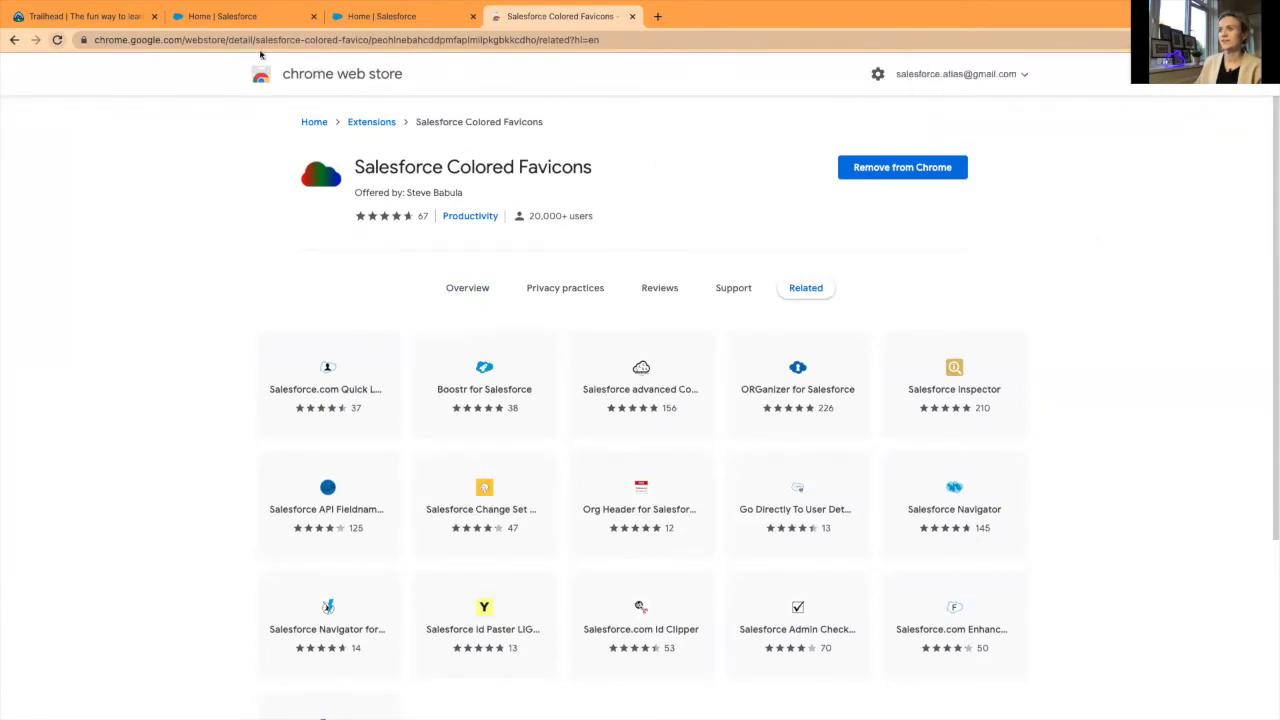
- Pin the Salesforce Colored Favicons extension in the browser and open its options page
left_click(230, 17)
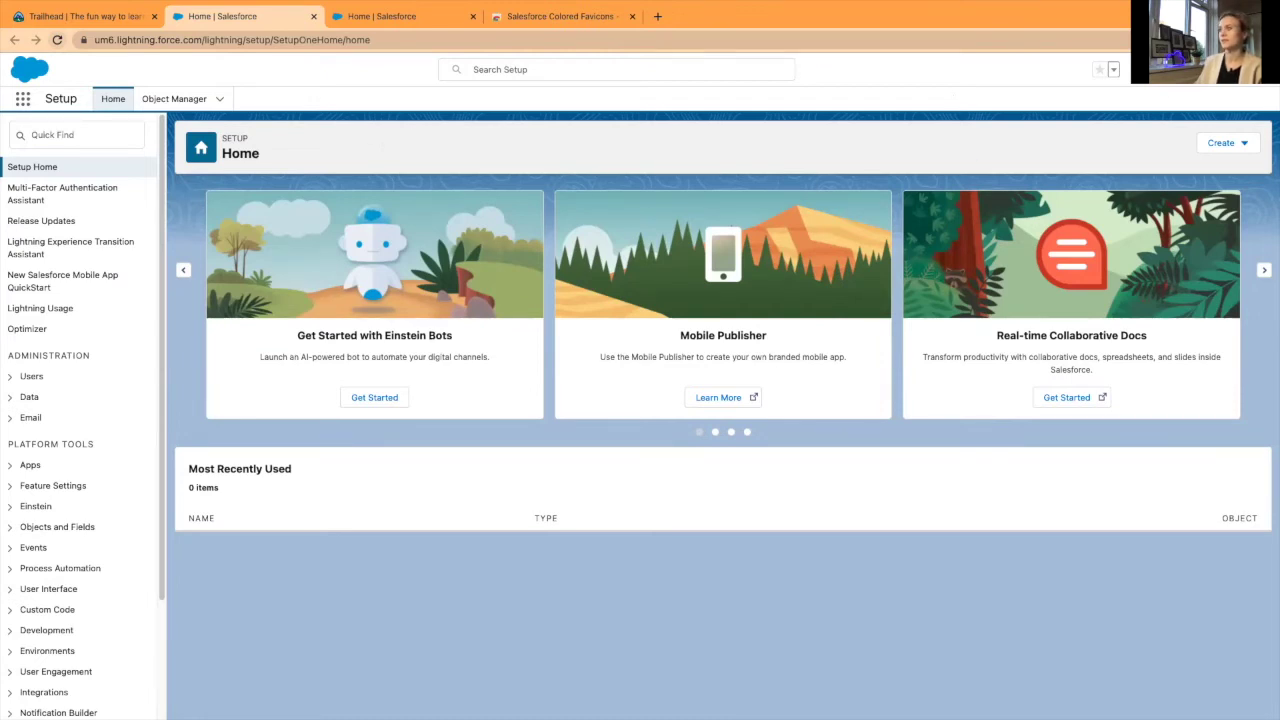
left_click(1182, 40)
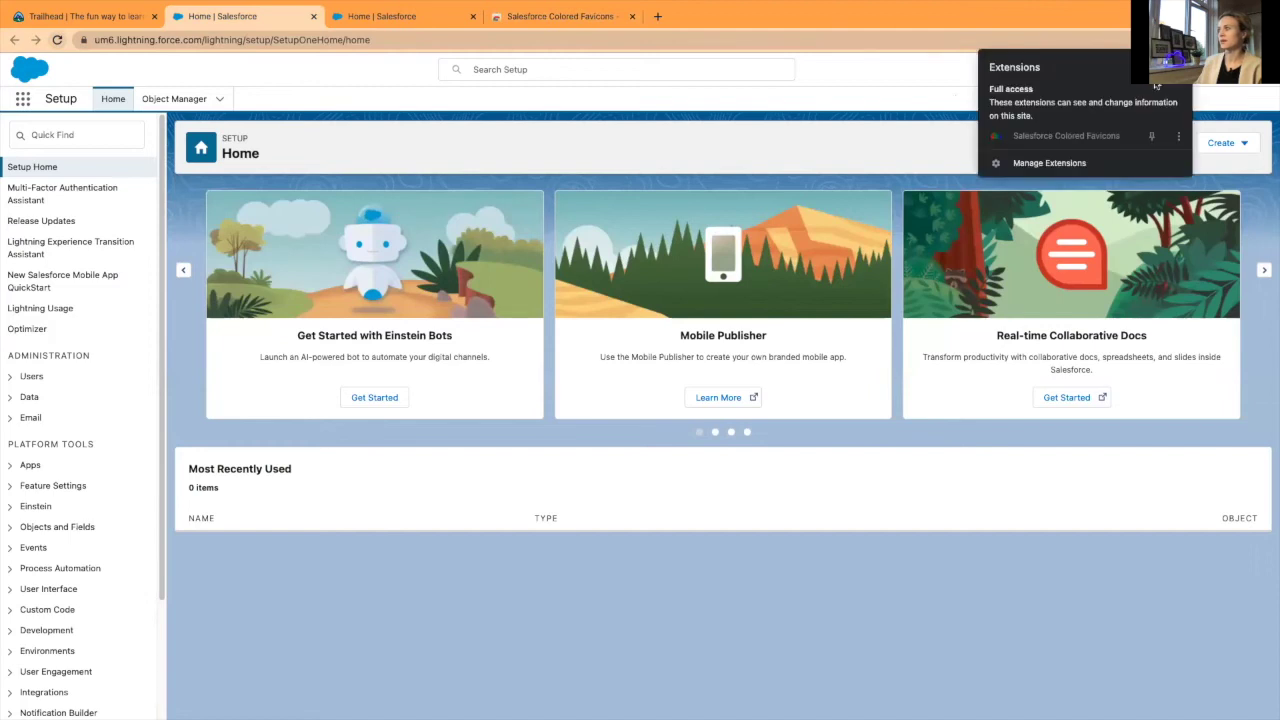
left_click(1150, 137)
left_click(900, 101)
right_click(1166, 61)
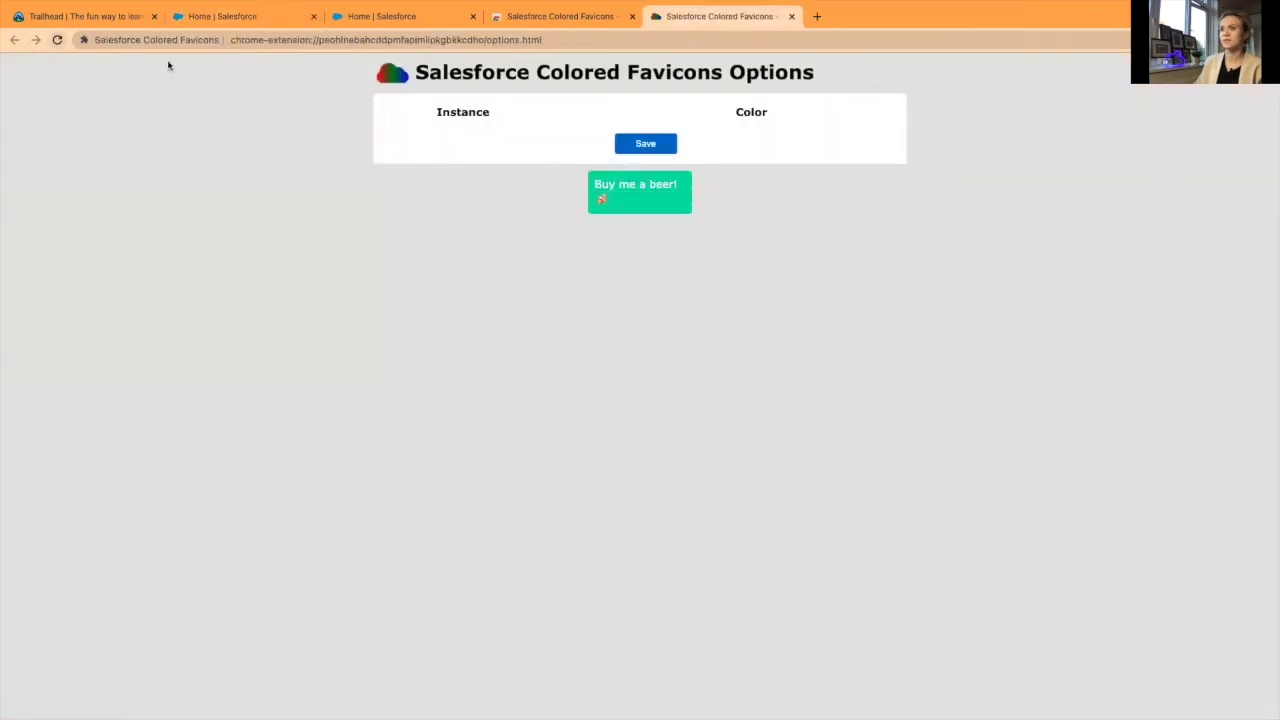
- Reload the UM6 Setup page and the resilient-raccoon org's home page so the extension registers both orgs
left_click(238, 20)
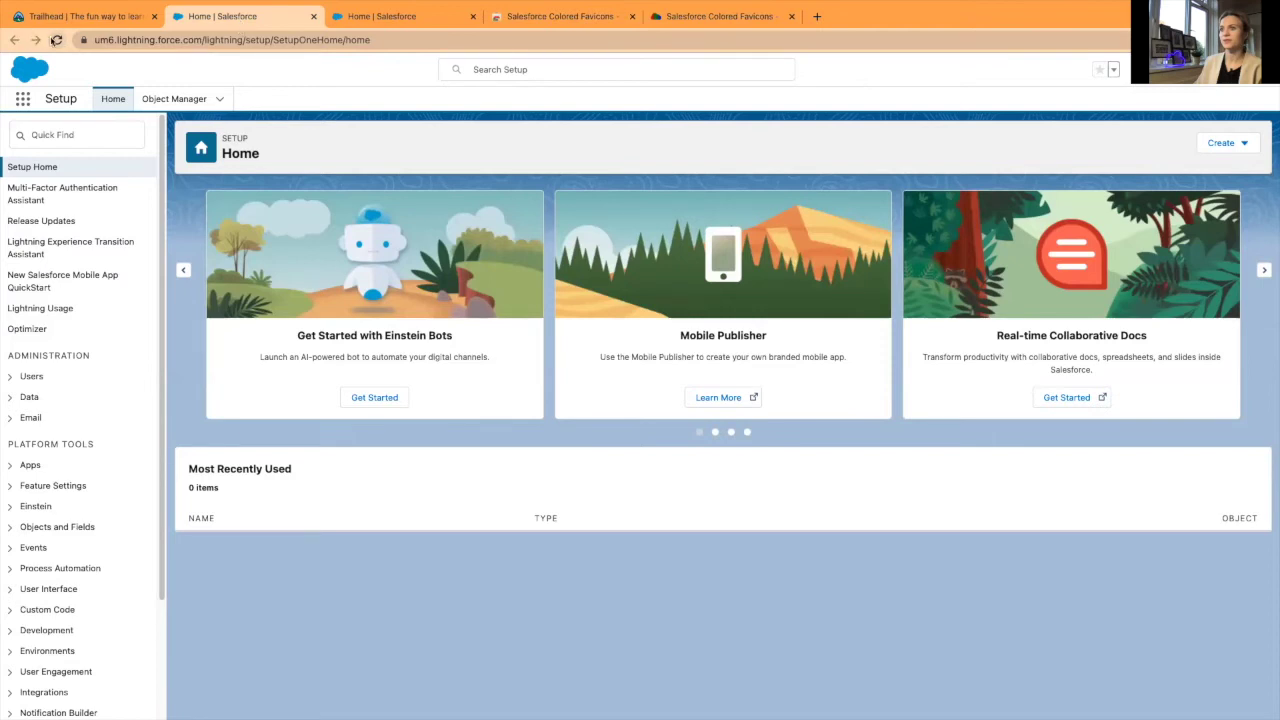
left_click(58, 40)
left_click(370, 17)
left_click(58, 40)
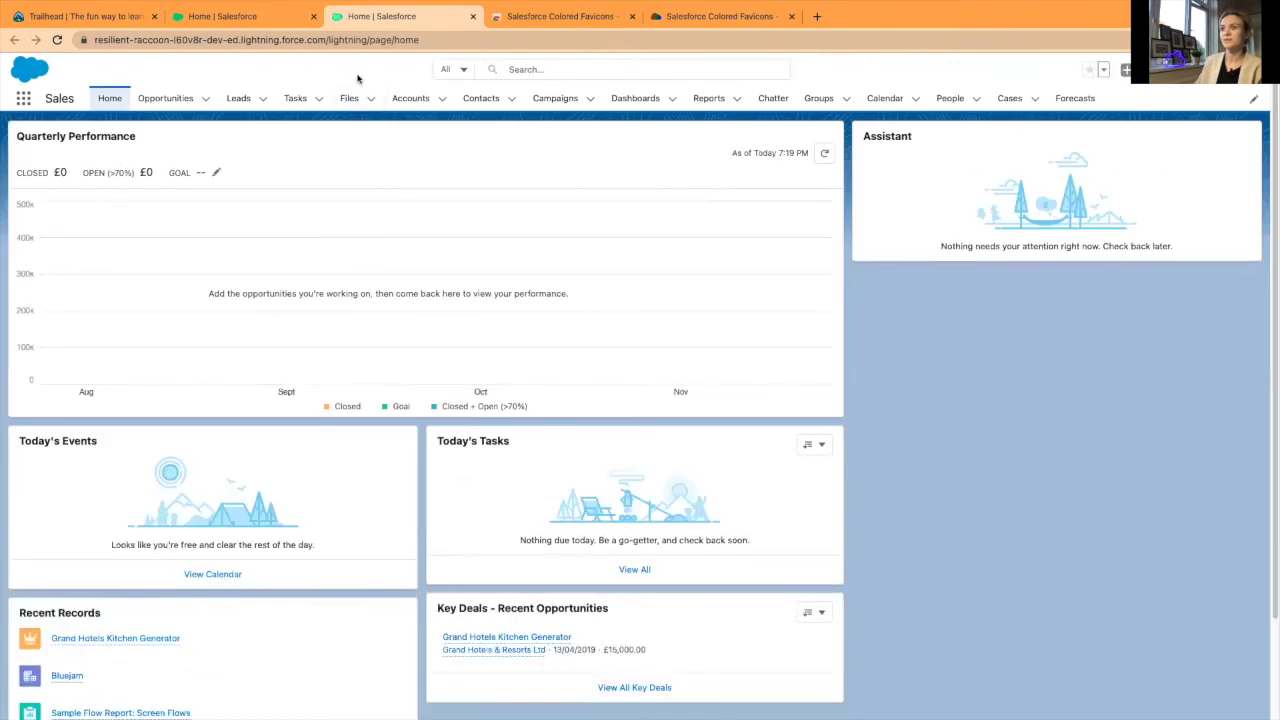
- Check the extension's site access for the UM6 org and open the extension's options page
left_click(197, 22)
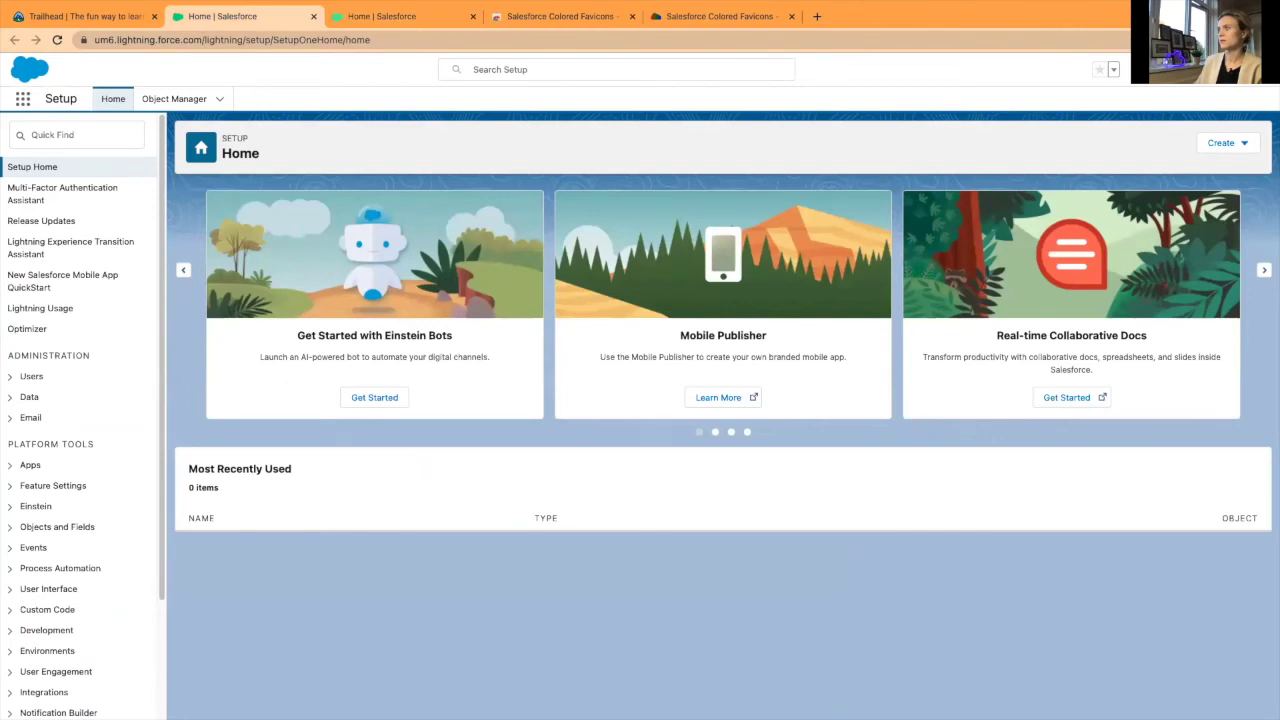
right_click(1200, 40)
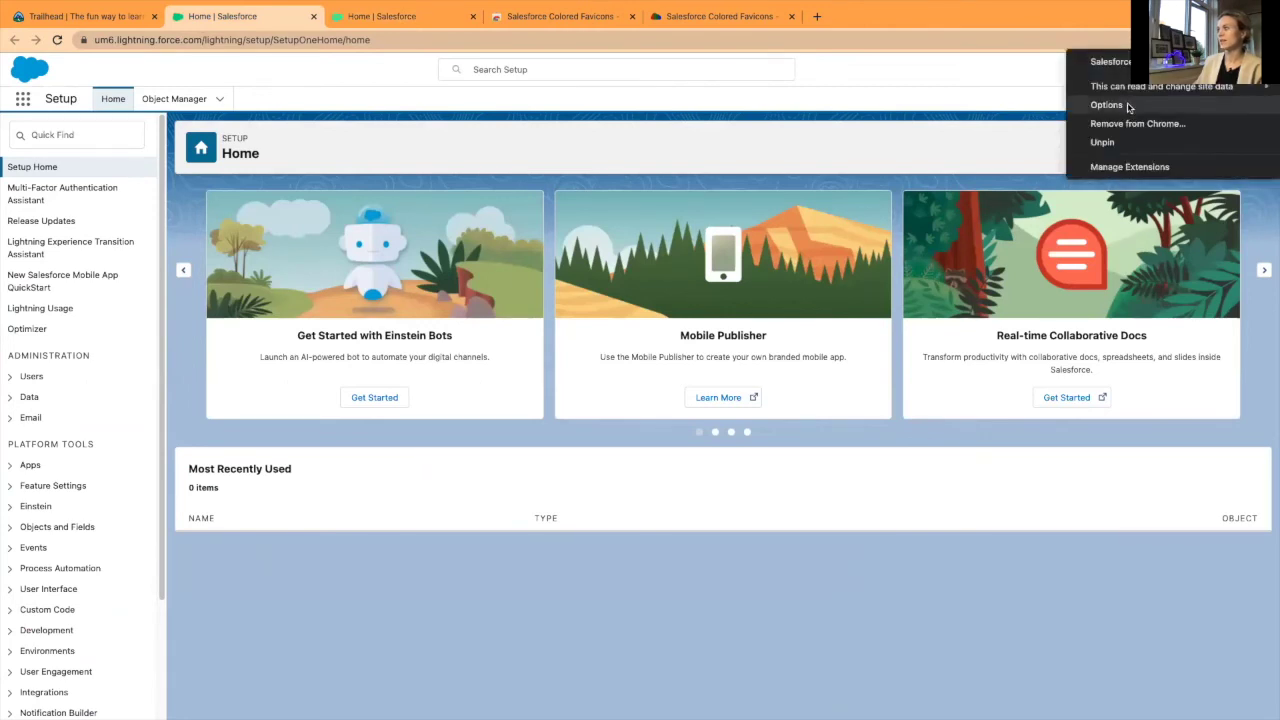
mouse_move(1122, 90)
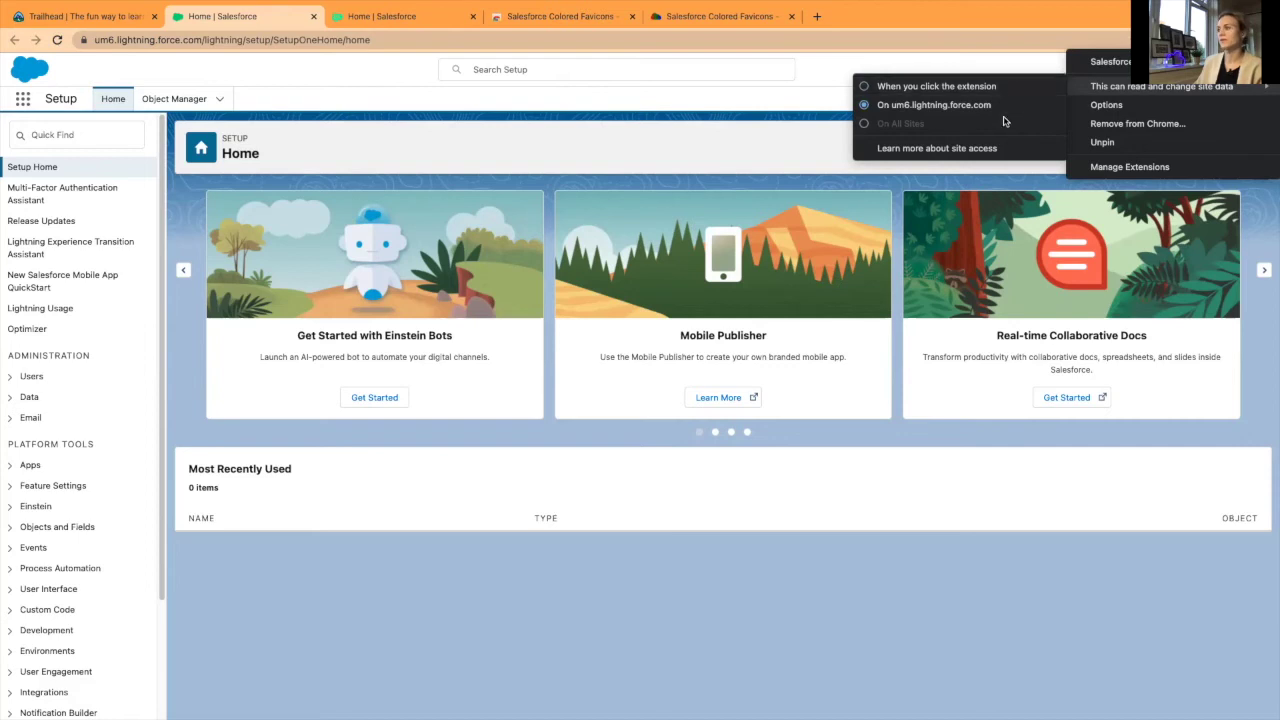
left_click(1134, 109)
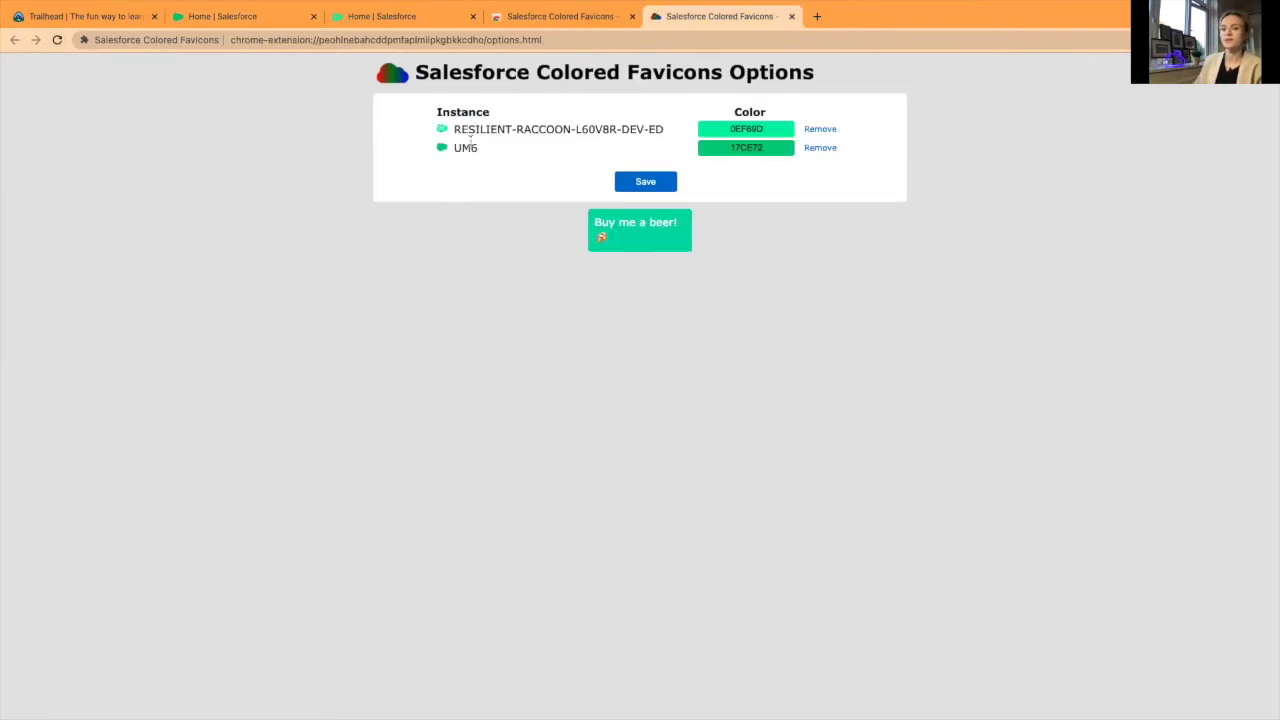
- Set the favicon colour of the RESILIENT-RACCOON-L60V8R-DEV-ED instance to light blue 0FDFF6
left_click(745, 128)
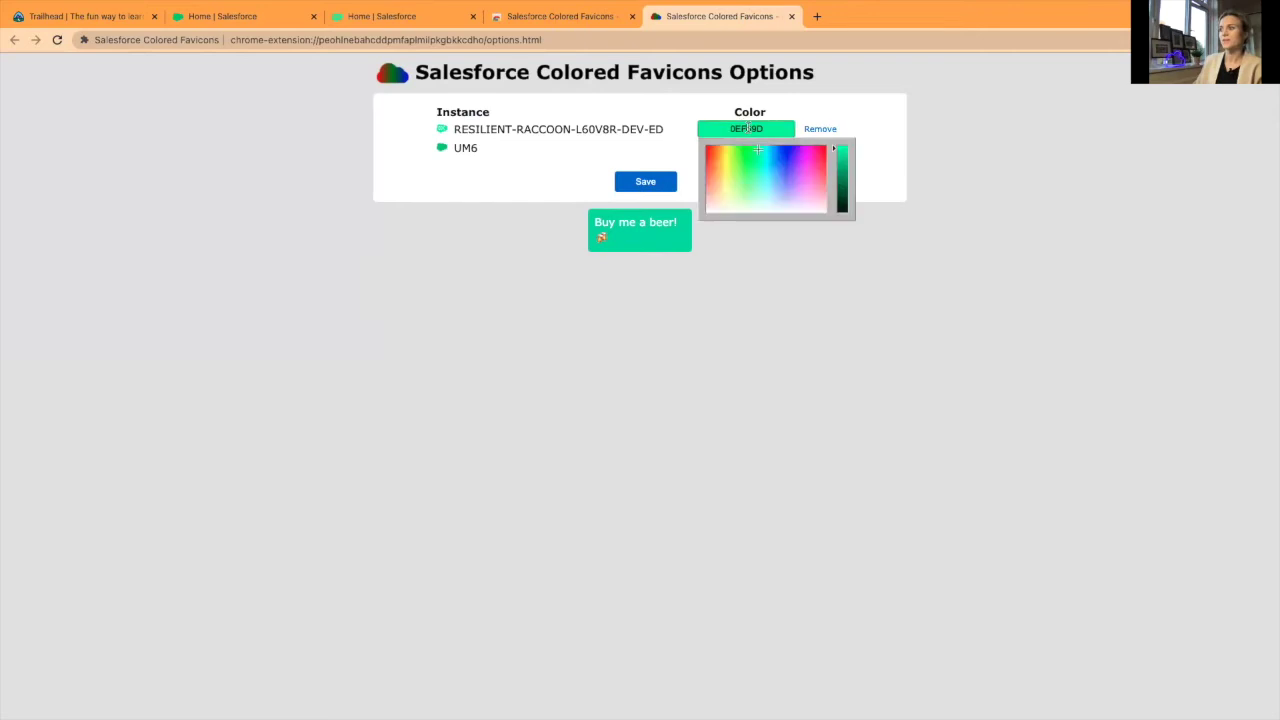
left_click(763, 149)
left_click_drag(763, 149, 767, 149)
left_click(672, 147)
- Set the favicon colour of the UM6 instance to red EB1809 and save the extension options
left_click(760, 149)
left_click_drag(757, 176, 710, 173)
left_click_drag(835, 185, 838, 168)
left_click_drag(709, 172, 708, 168)
left_click(649, 180)
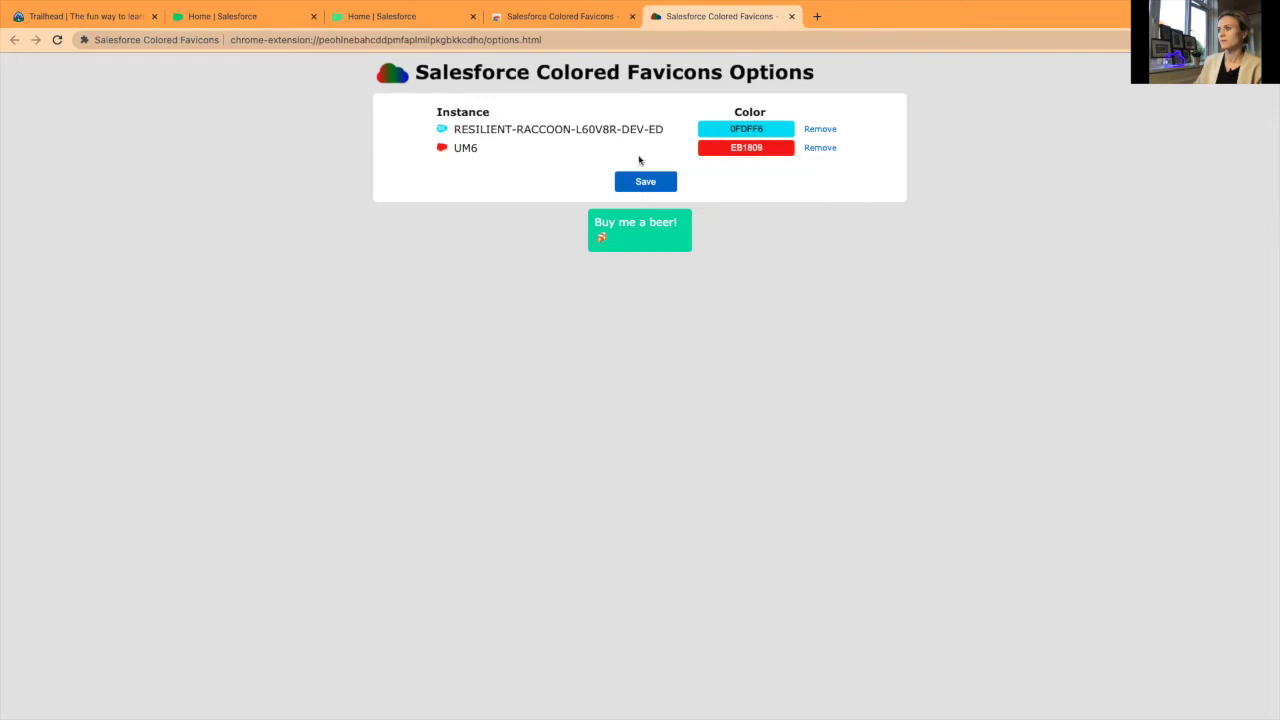
- Change the favicon colour of the RESILIENT-RACCOON-L60V8R-DEV-ED instance to violet-blue 6251F6
left_click(746, 129)
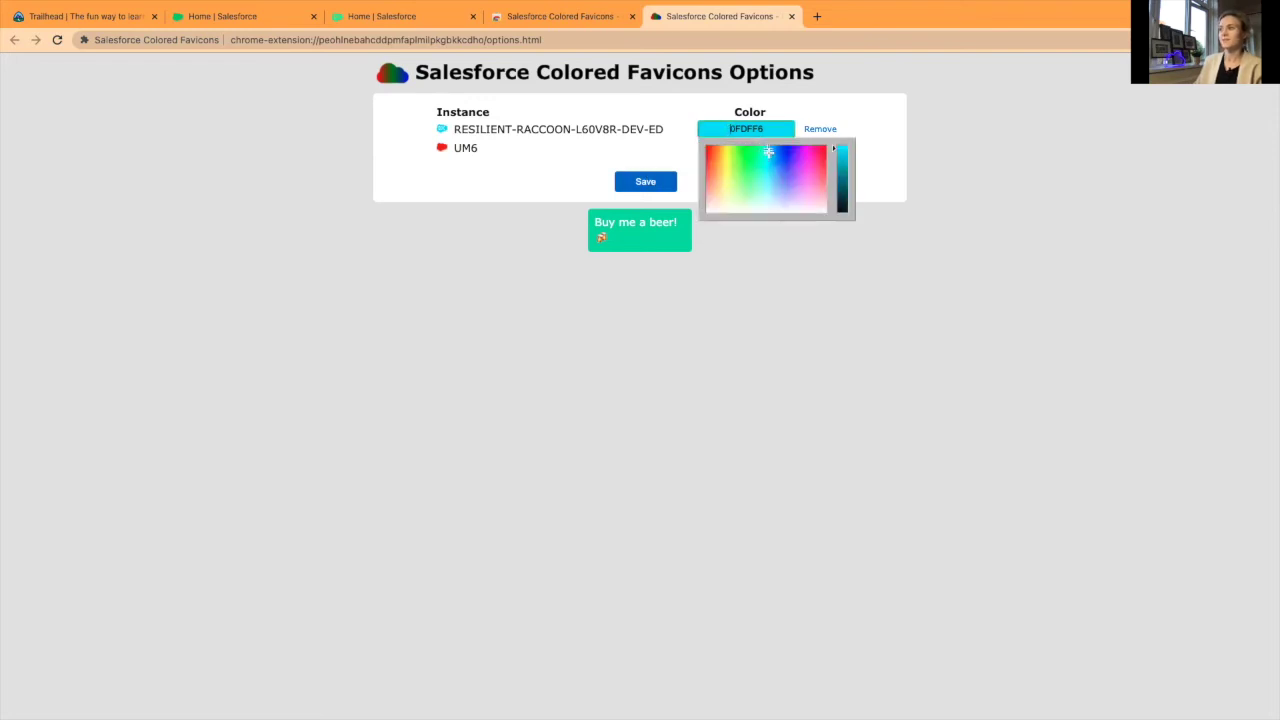
left_click_drag(768, 149, 788, 166)
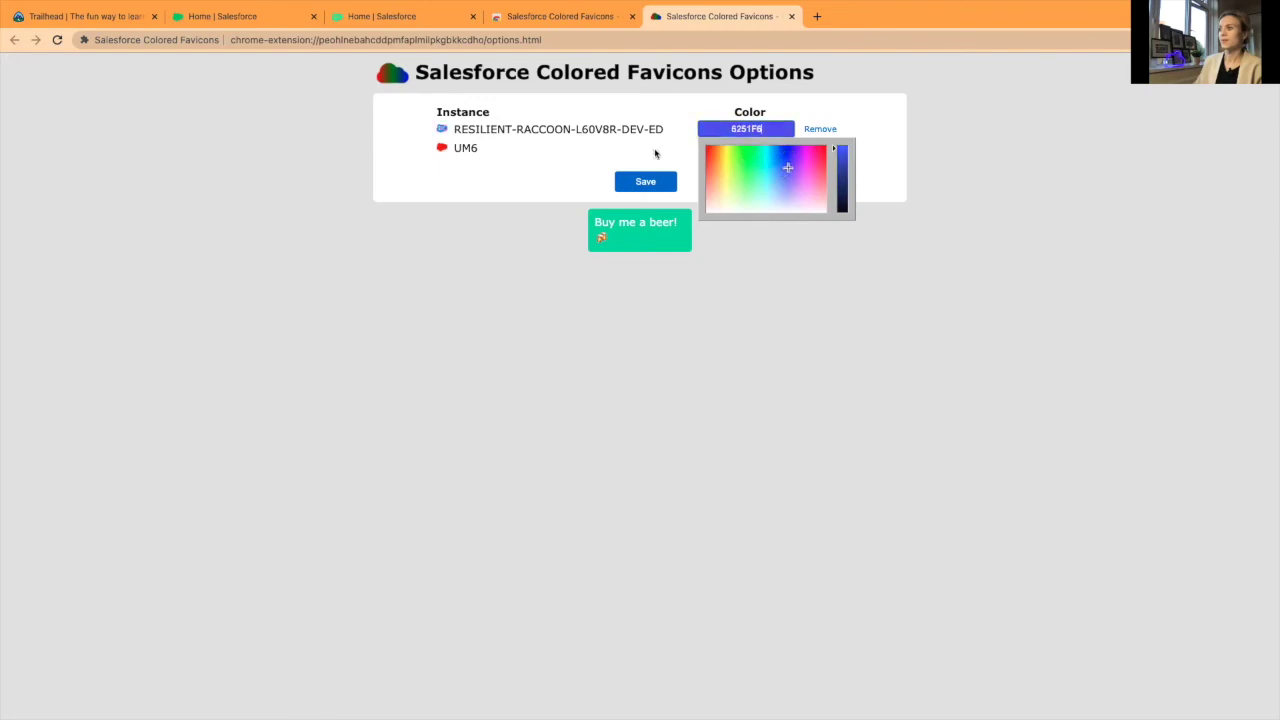
left_click(682, 152)
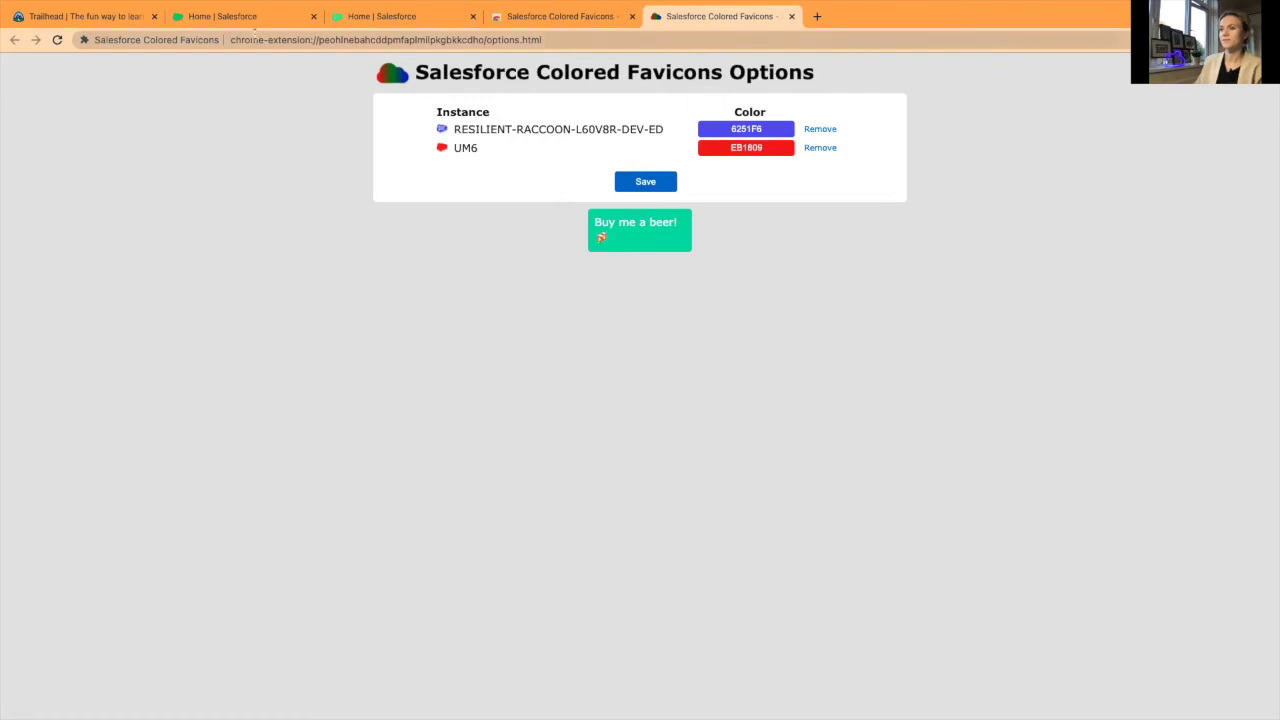
- Refresh the UM6 and resilient-raccoon org pages to apply the newly chosen favicon colours
left_click(243, 15)
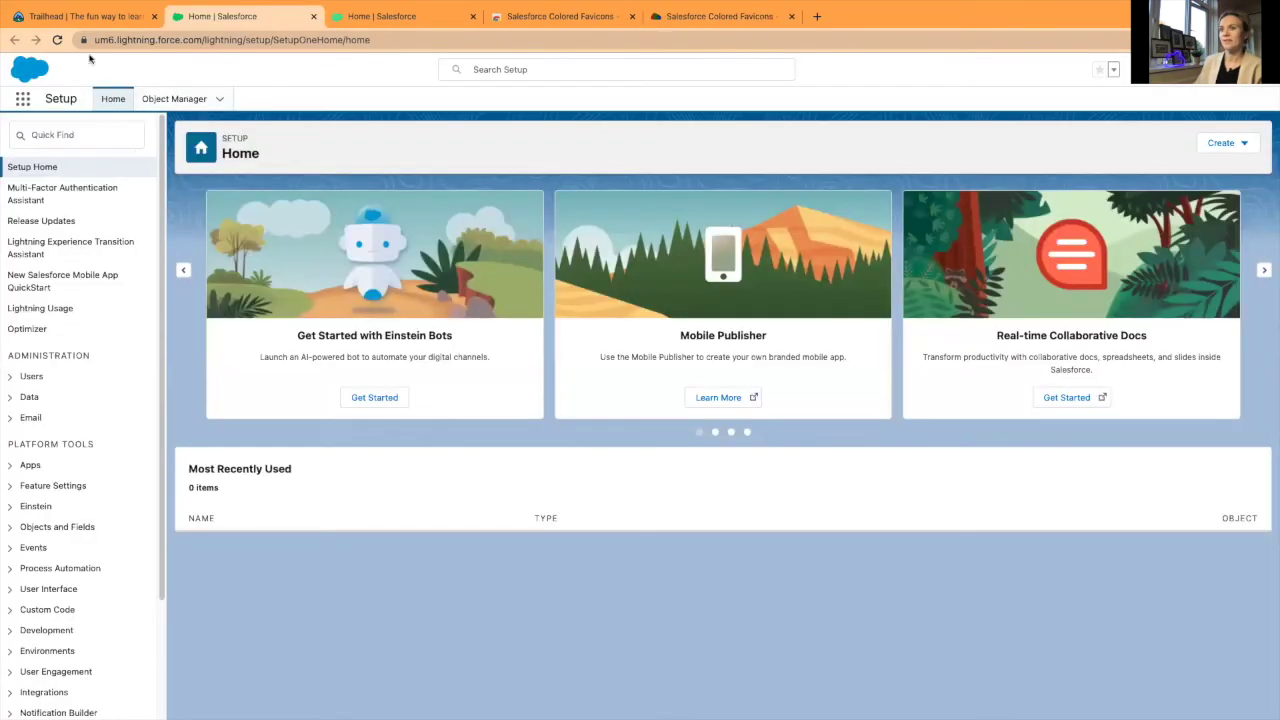
left_click(58, 40)
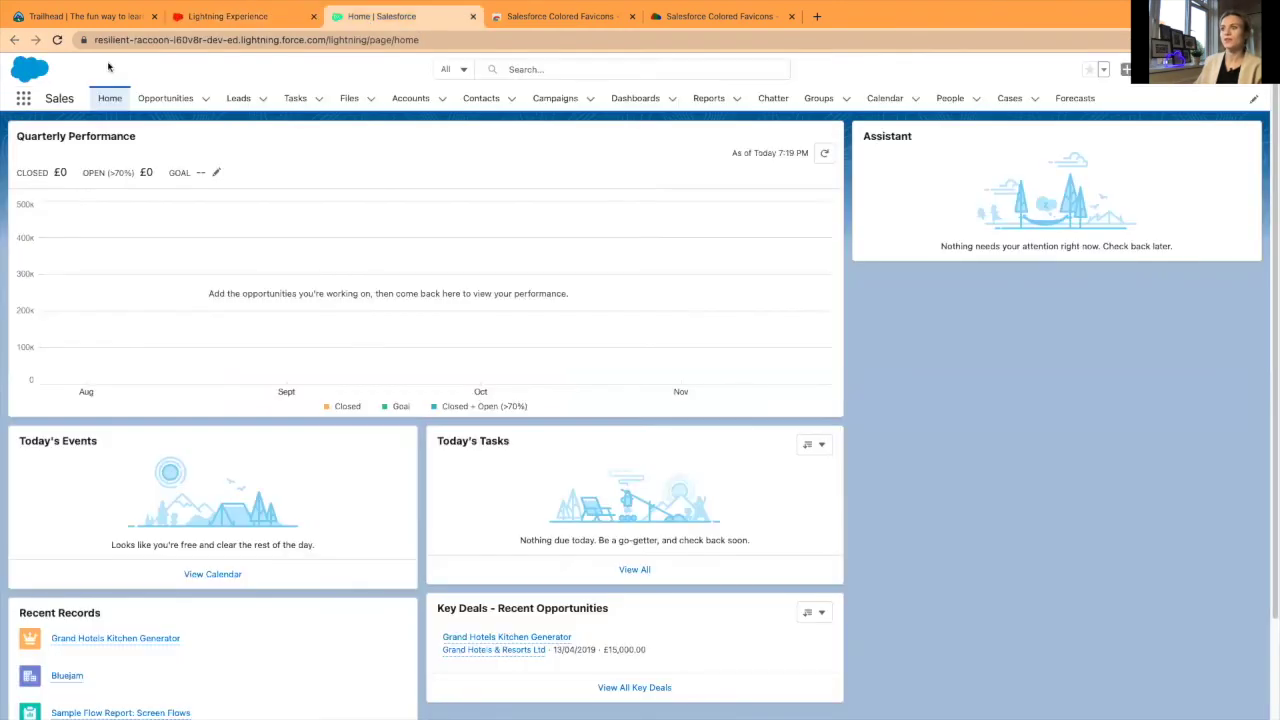
left_click(58, 40)
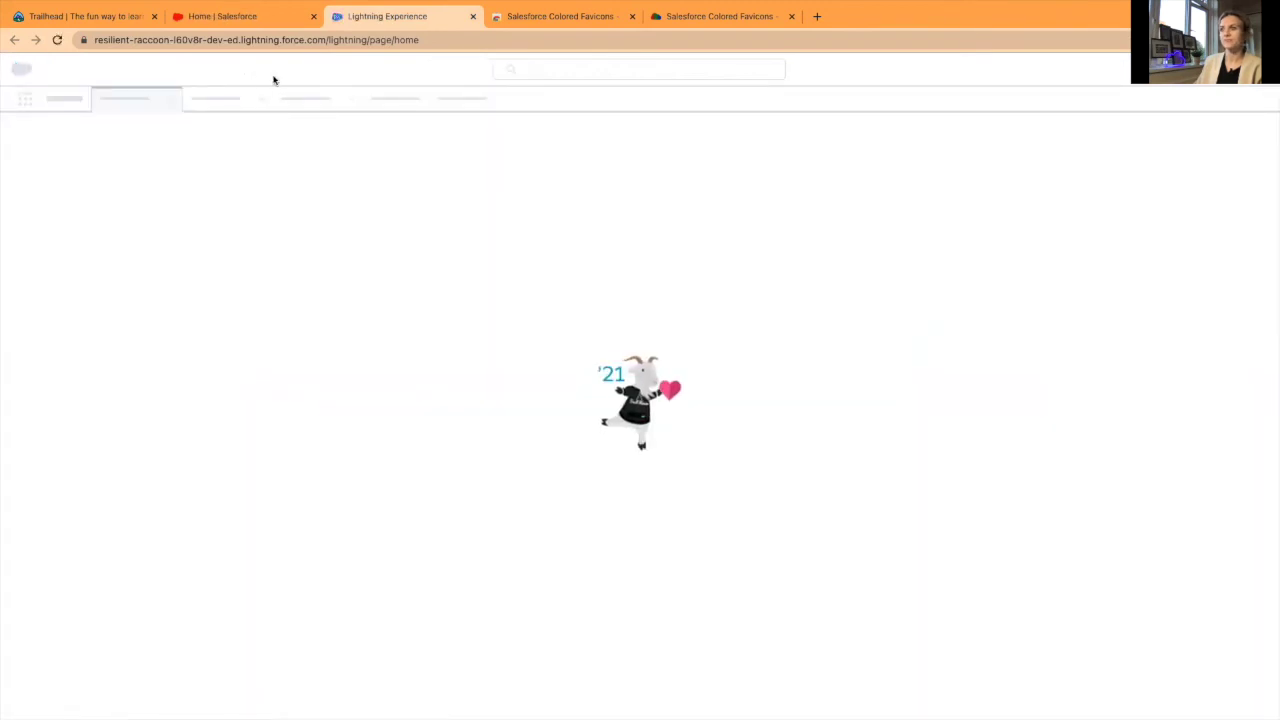
- Switch between the UM6 and resilient-raccoon pages to compare their favicon colours
left_click(232, 20)
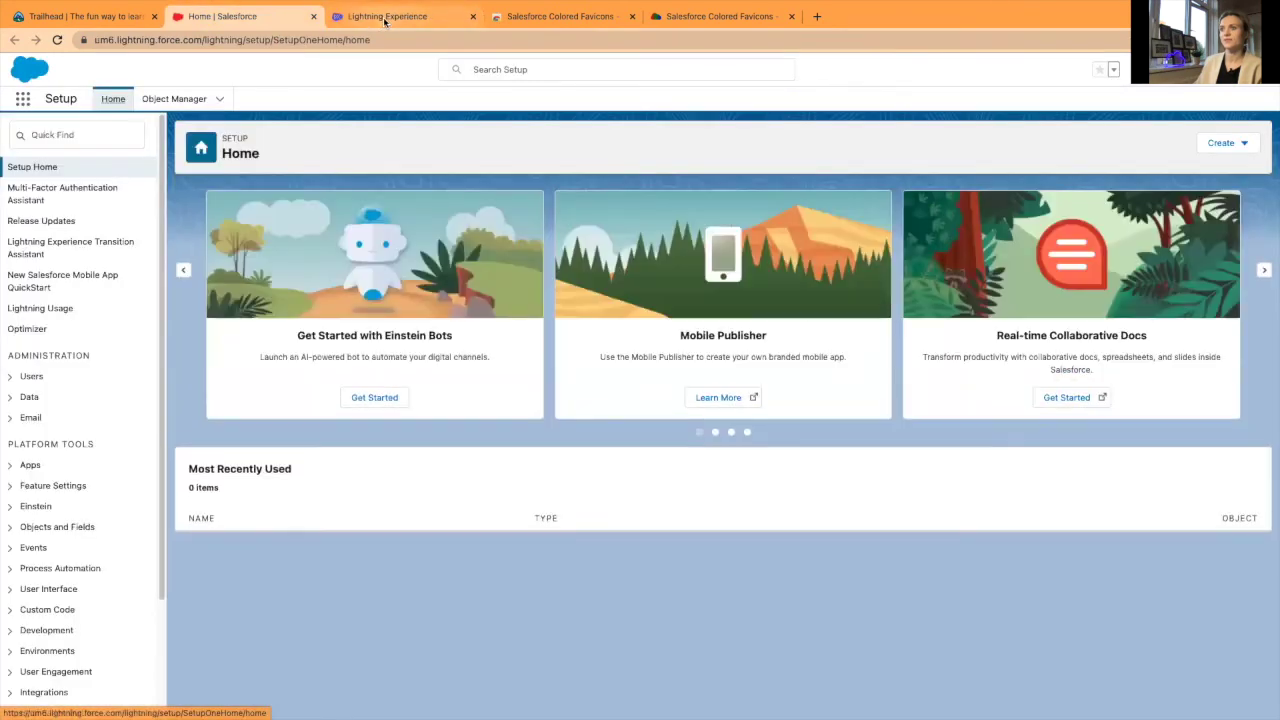
left_click(385, 18)
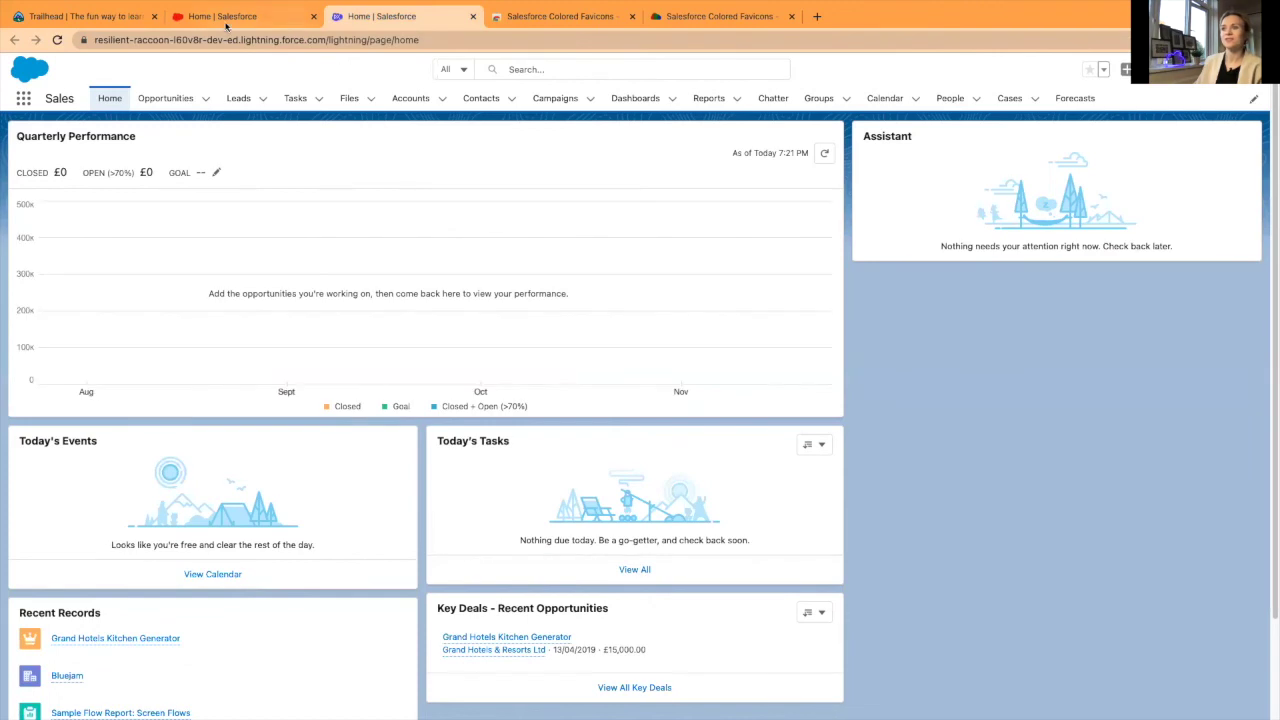
left_click(232, 16)
left_click(367, 17)
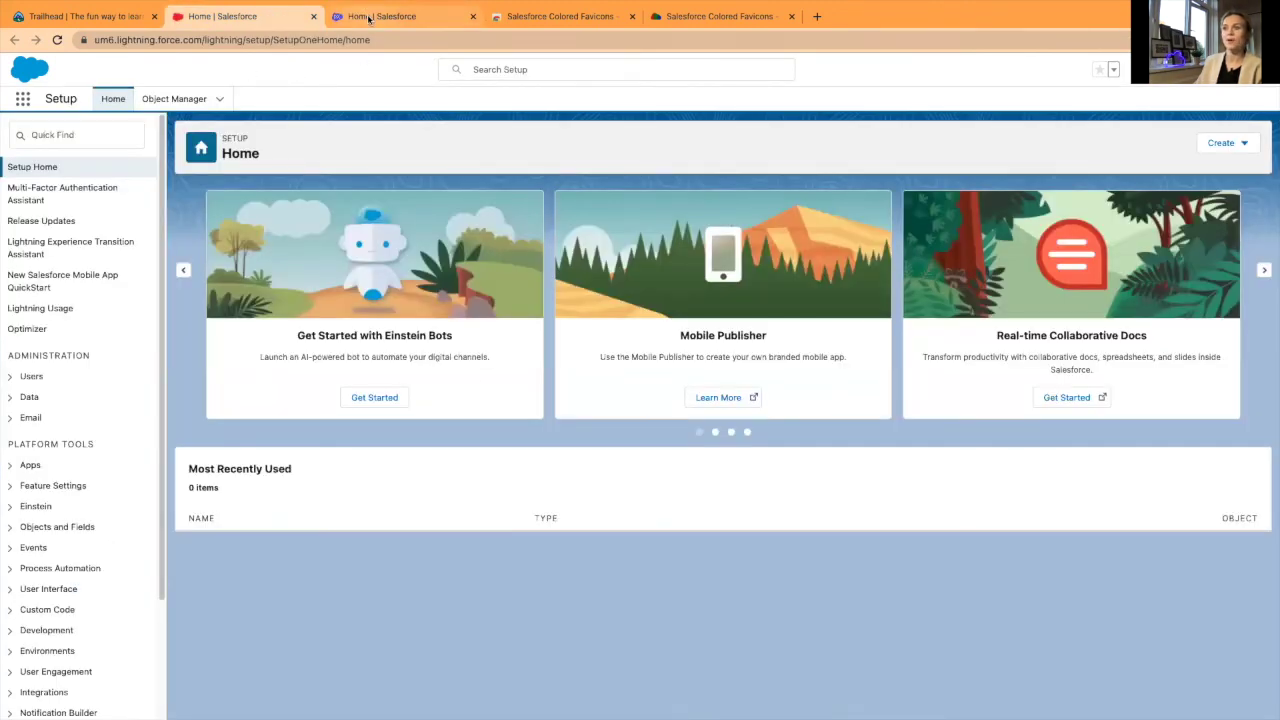